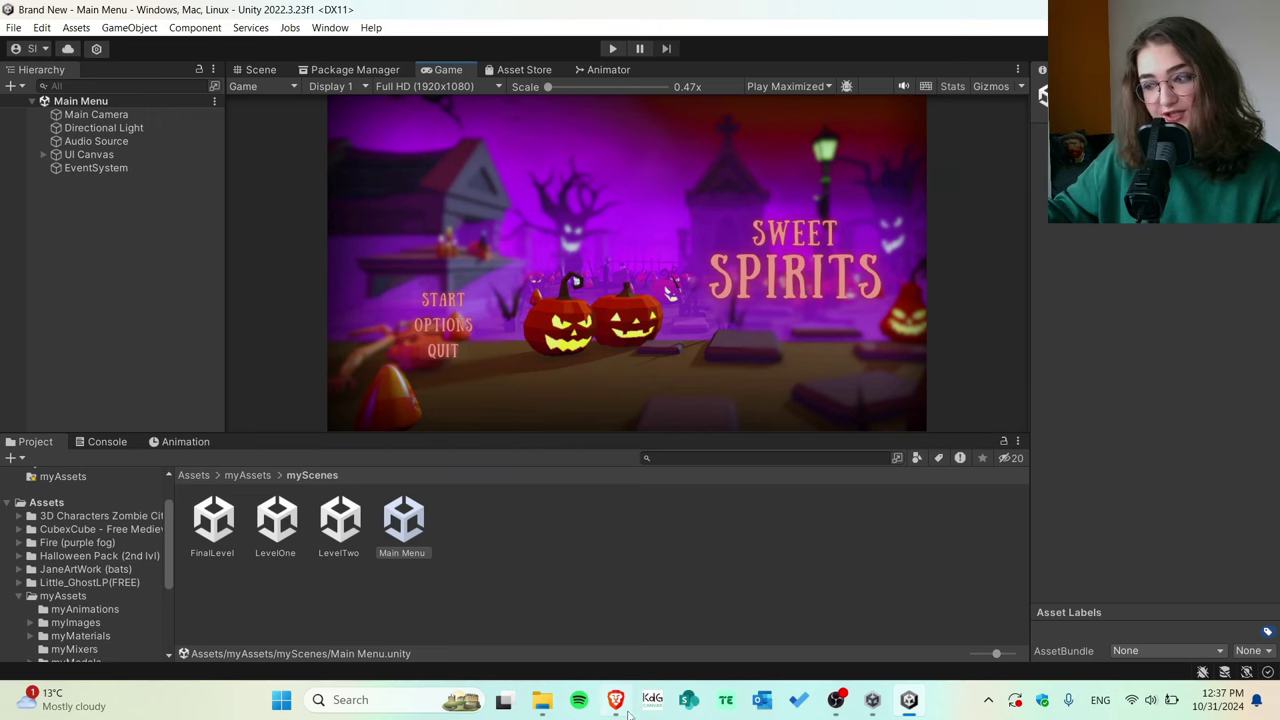
Bring up the Canva design and scroll up to page 9, the Sweet Spirits menu mock-up
click(626, 710)
scroll(1095, 489, up, 5)
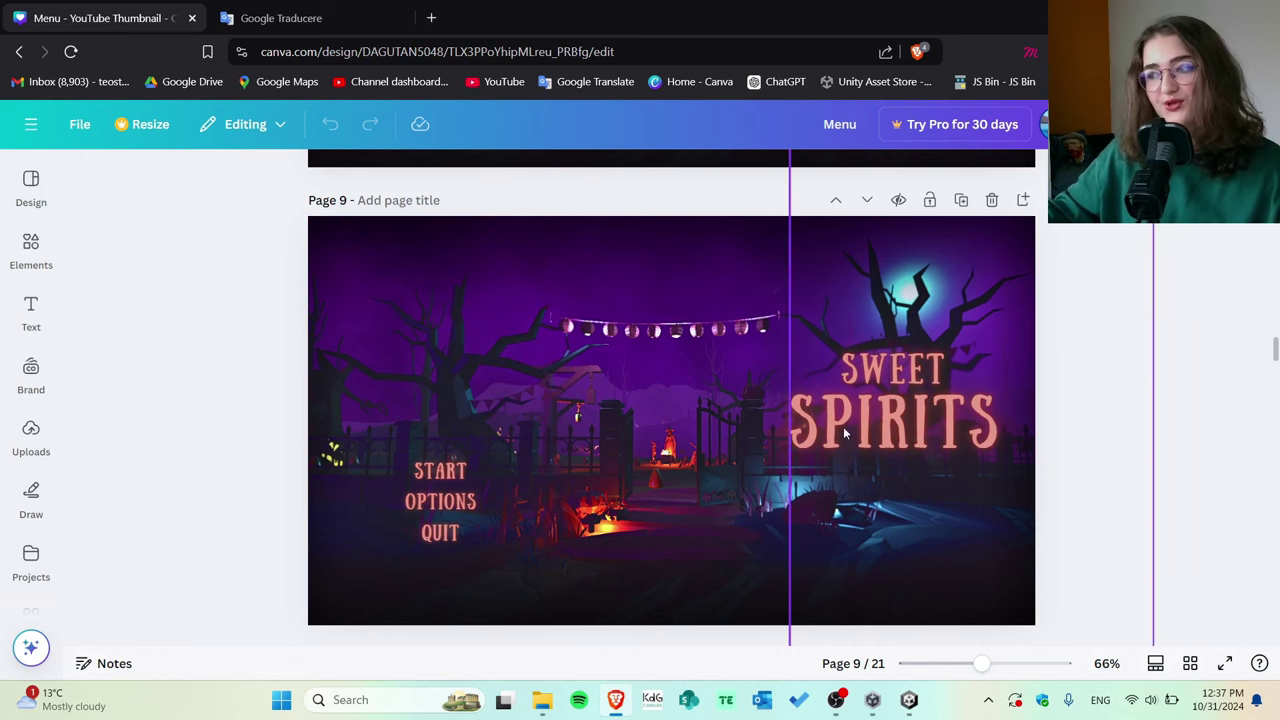
Scroll the Canva design to page 10, then return to Unity and unfold UI Canvas in the Hierarchy
scroll(843, 426, down, 5)
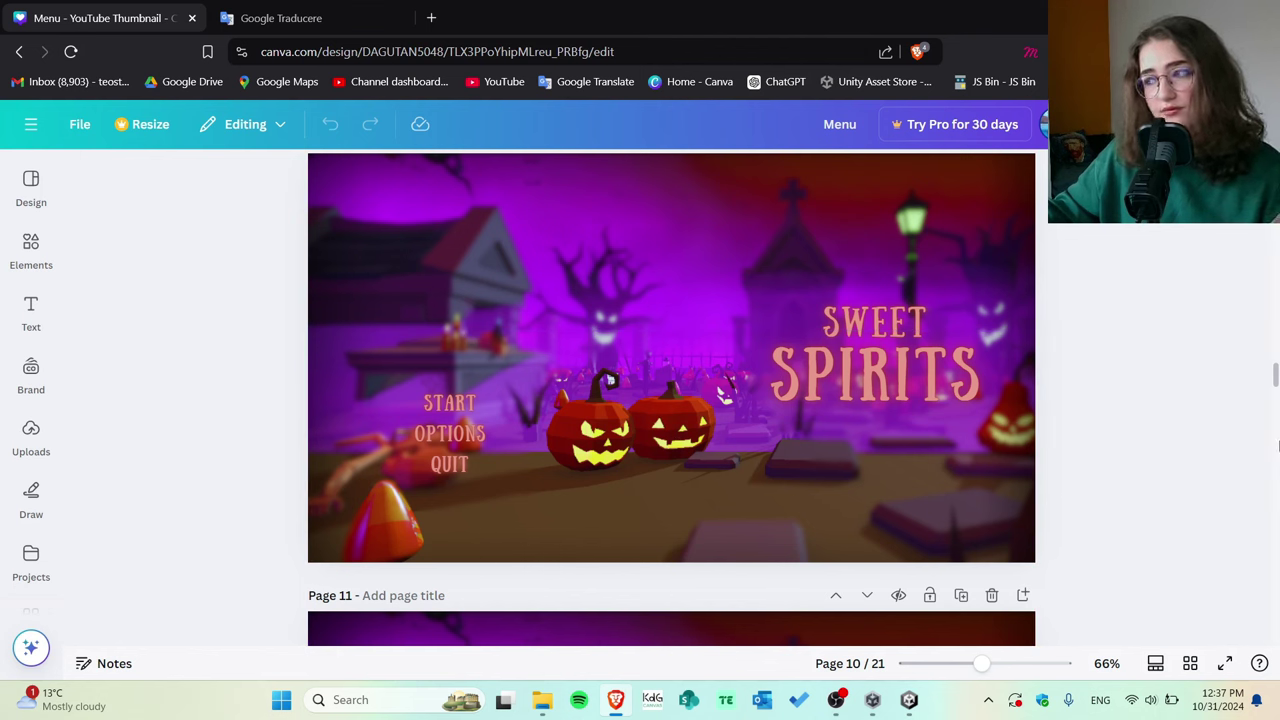
key(alt+Tab)
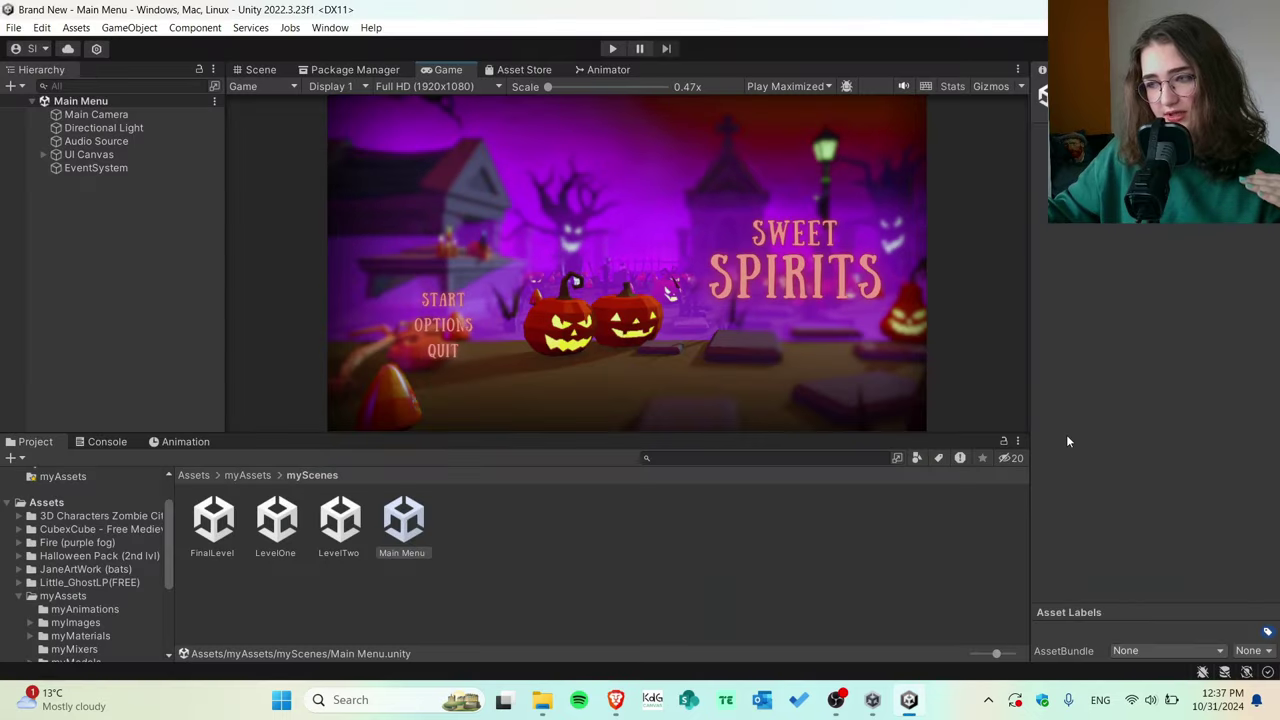
click(45, 155)
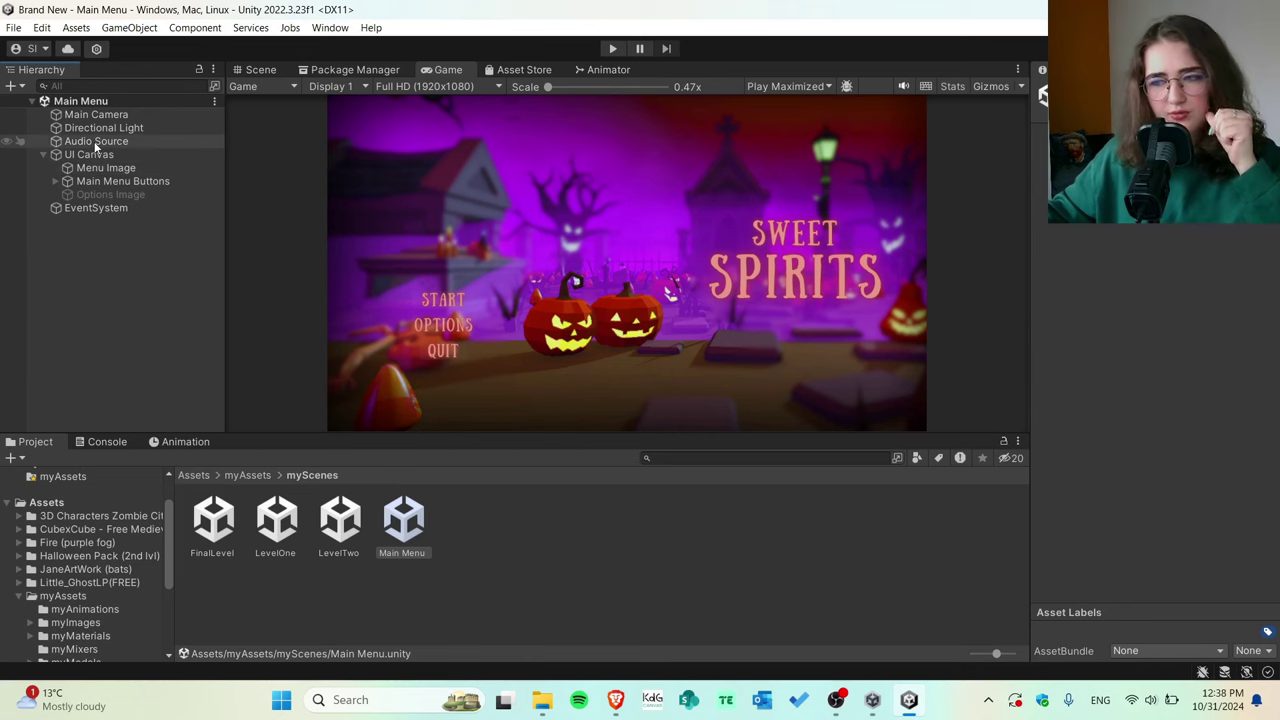
Run the game, view the Options screen's How to Win the Game and Controls panels, then stop playing
click(612, 49)
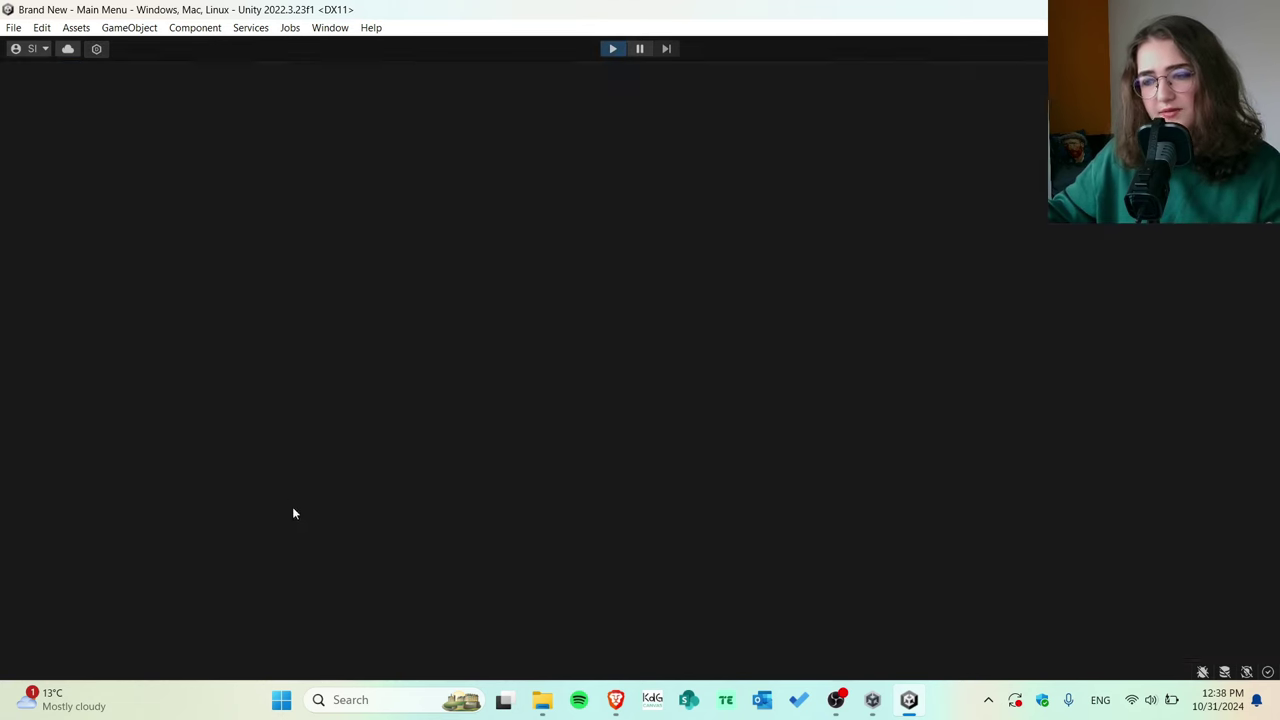
click(338, 490)
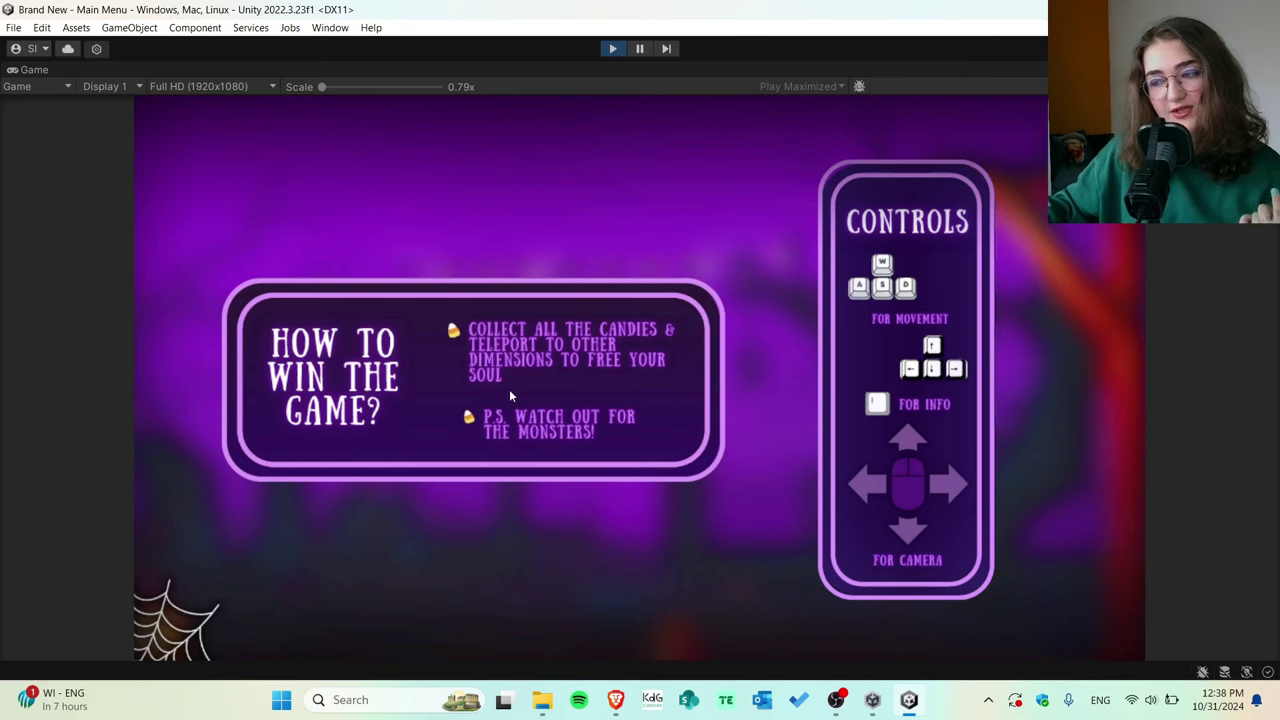
click(618, 52)
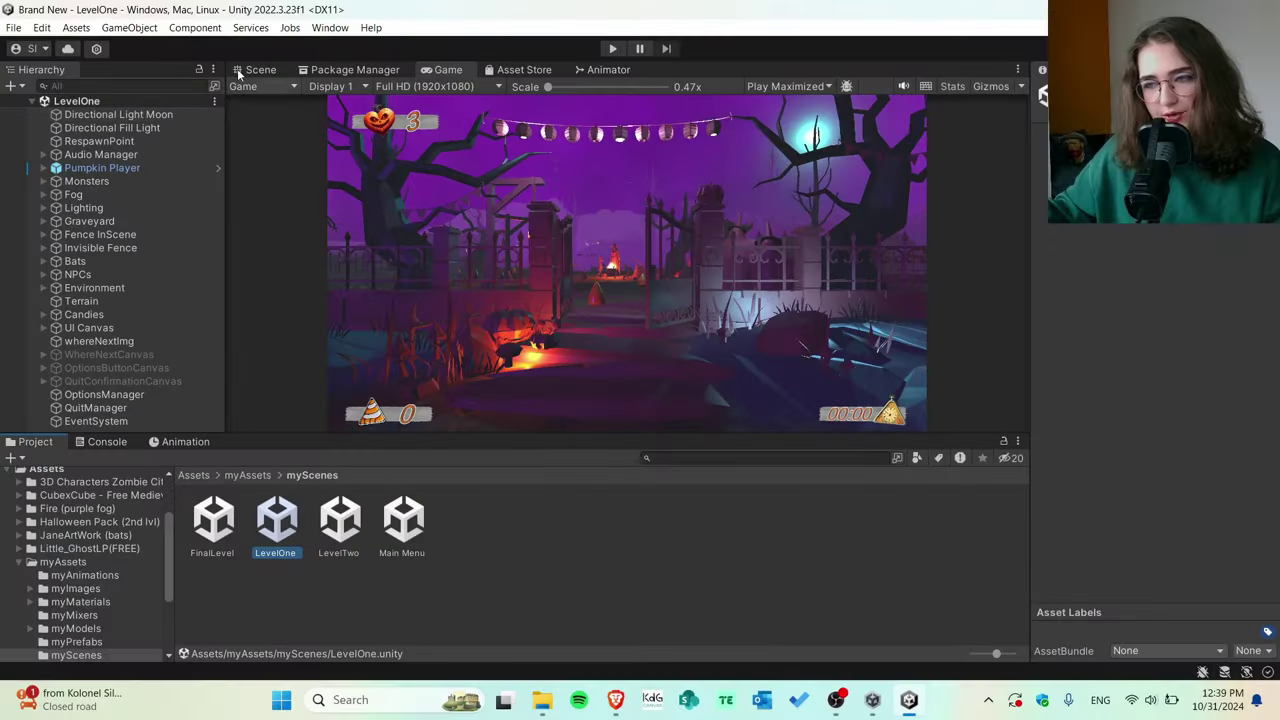
In the Scene view, inspect Directional Light Moon, RespawnPoint and Audio Manager, then unfold Audio Manager
click(240, 71)
click(155, 115)
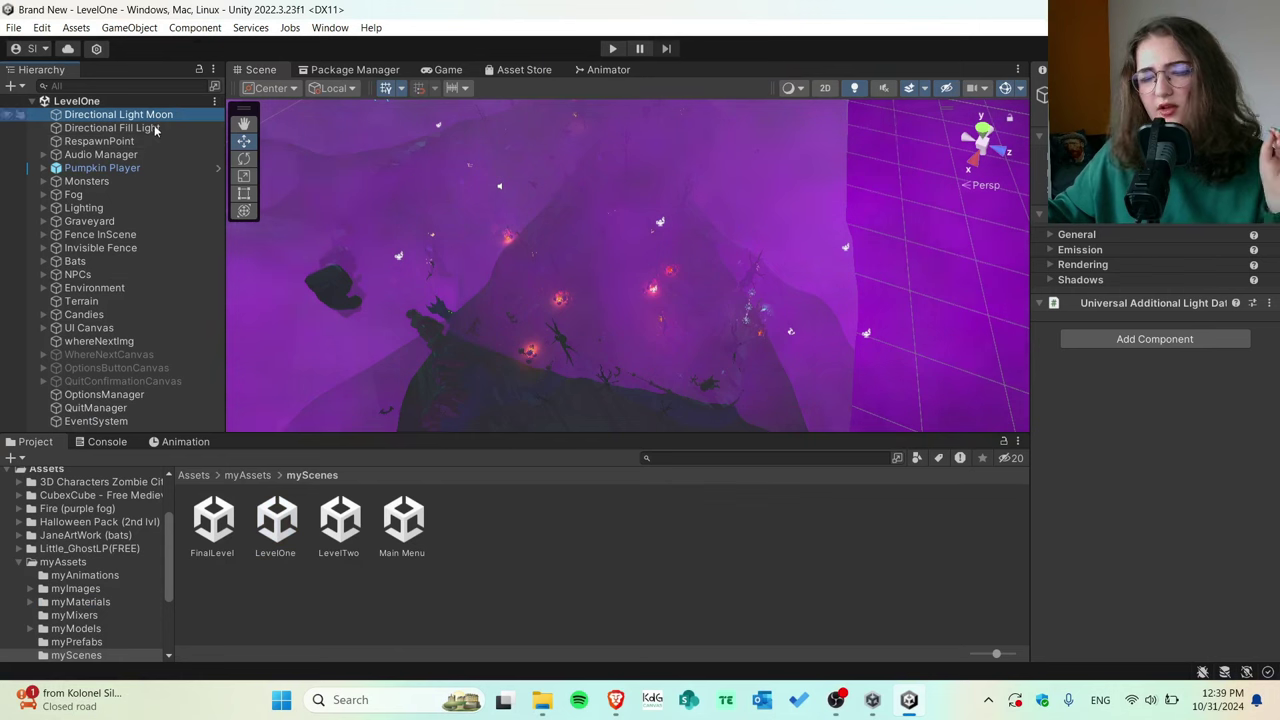
click(158, 143)
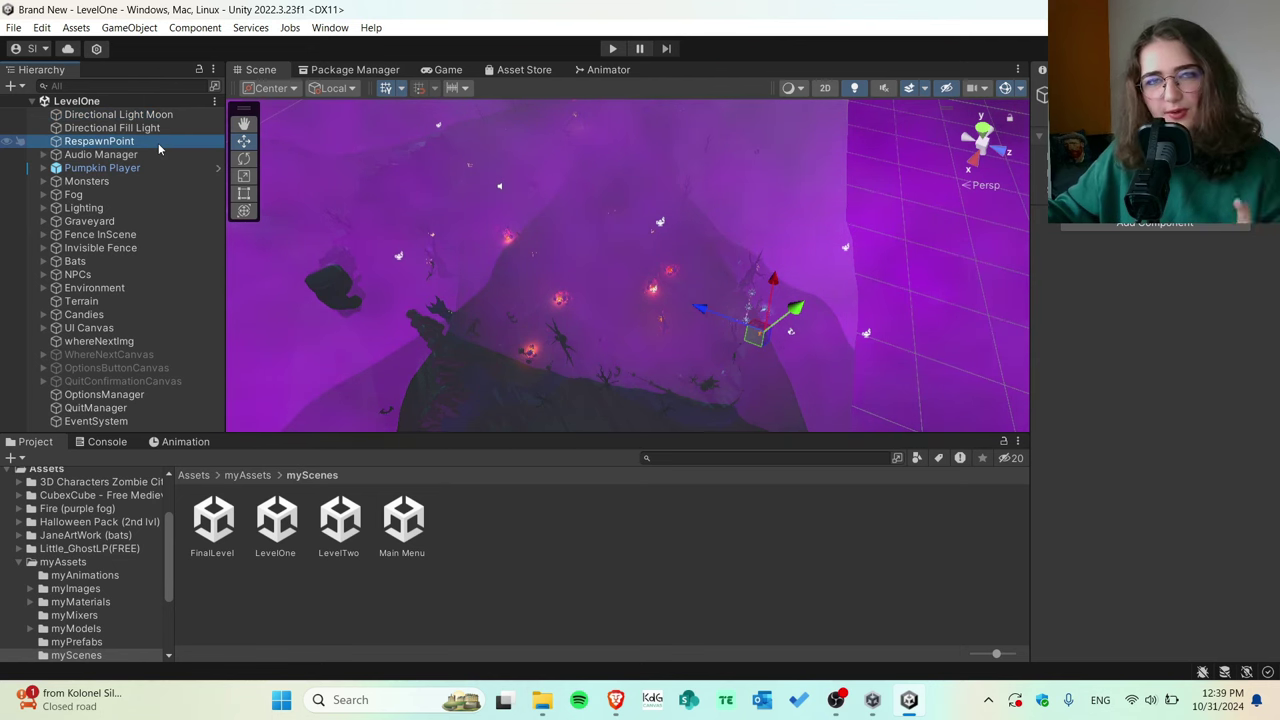
click(157, 154)
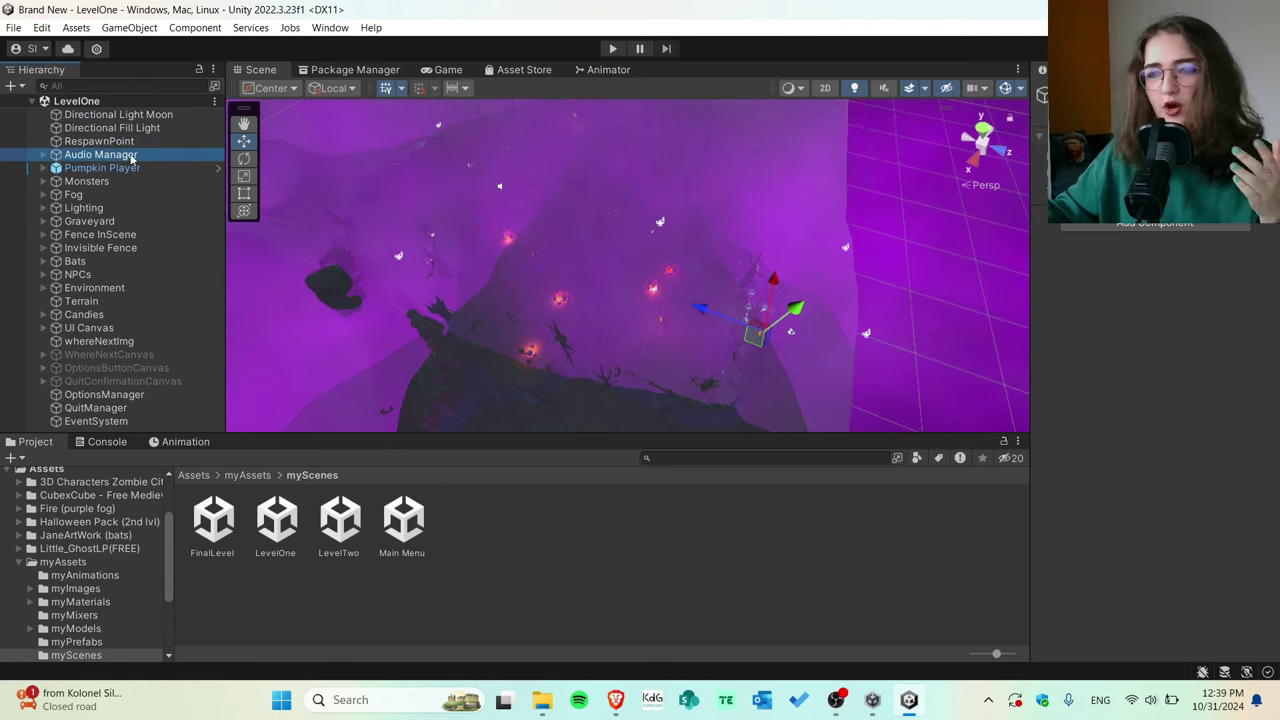
click(43, 155)
Inspect each audio source in turn: Music, Steps, Candy, Bats, Laugh, Ouch, ending on Respawn SFX
click(92, 168)
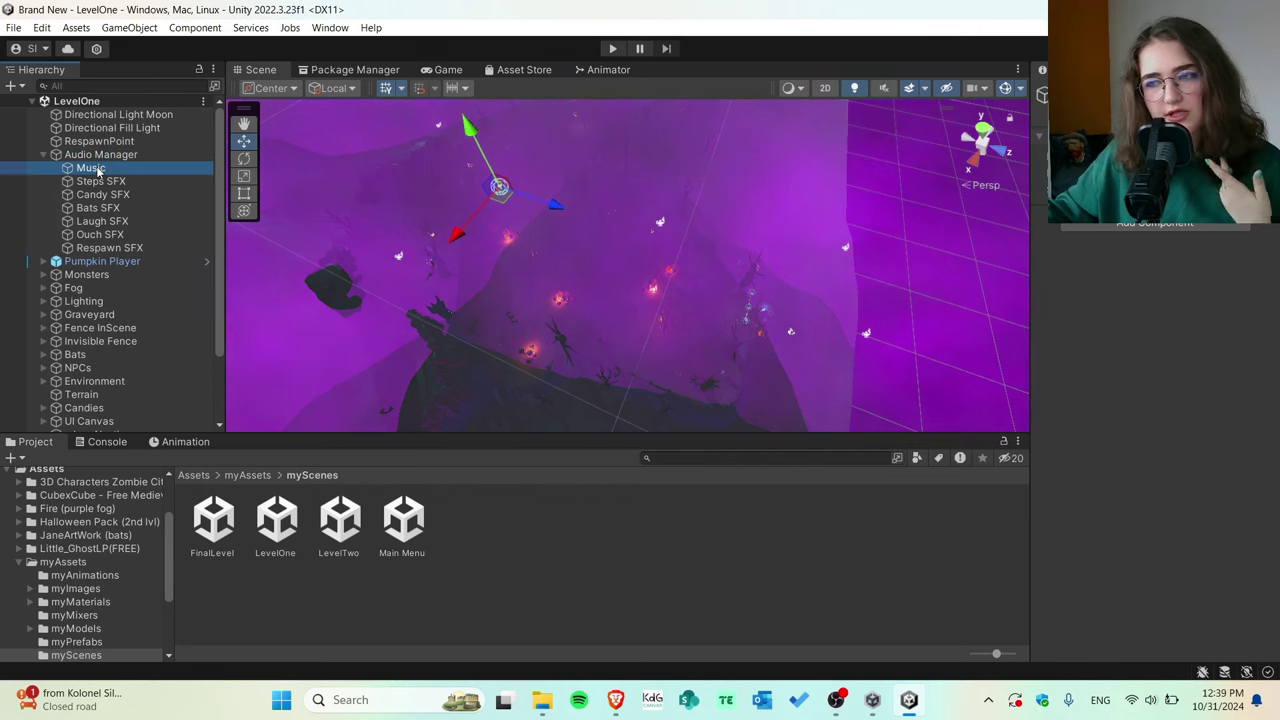
click(105, 181)
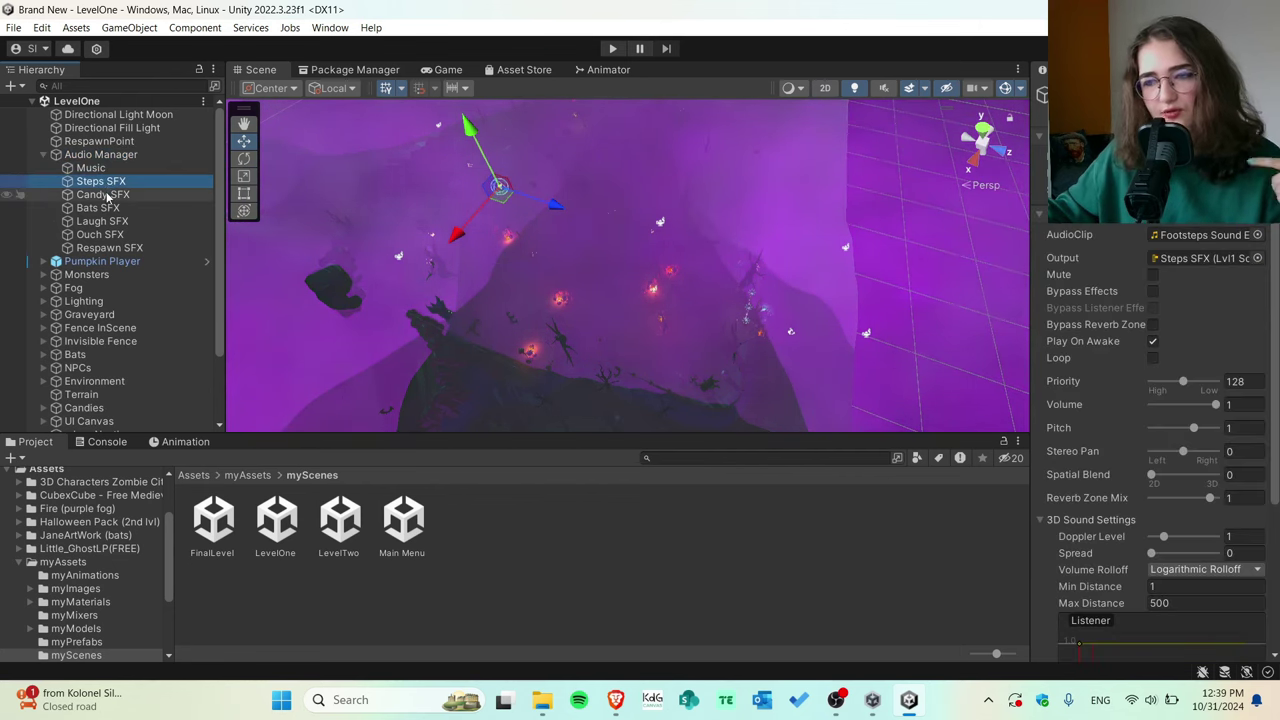
click(107, 195)
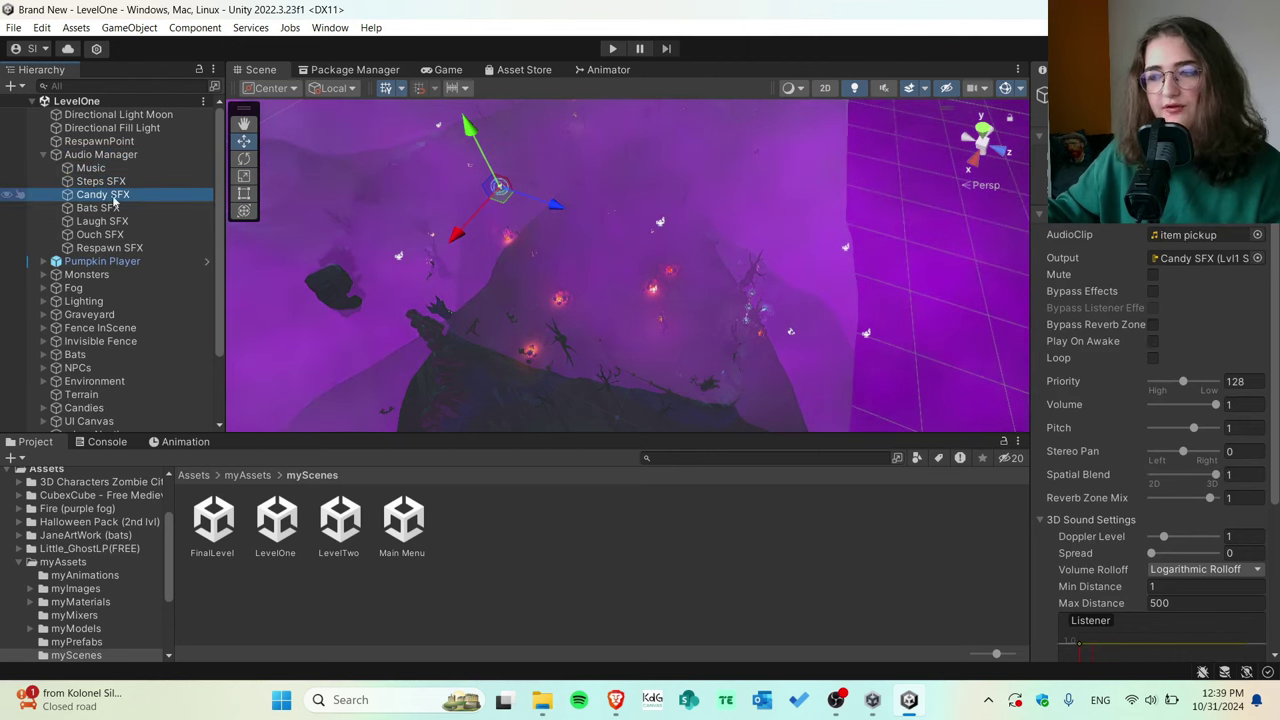
click(117, 208)
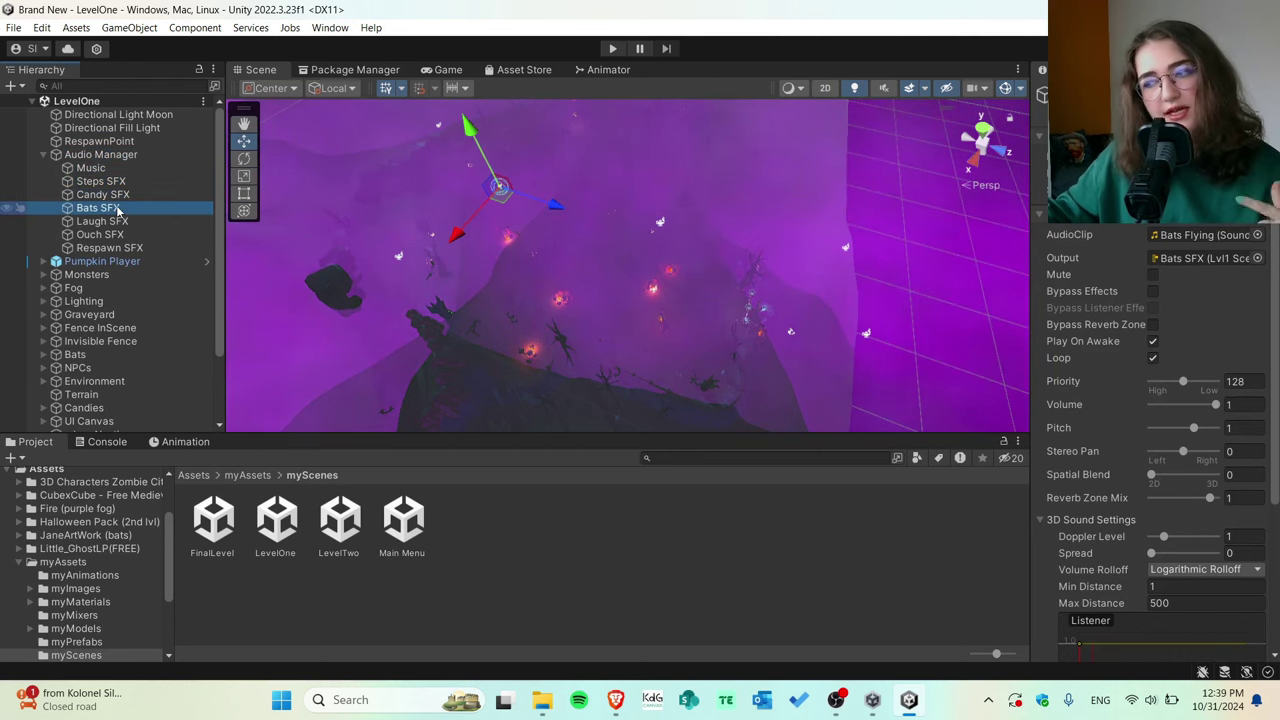
click(121, 222)
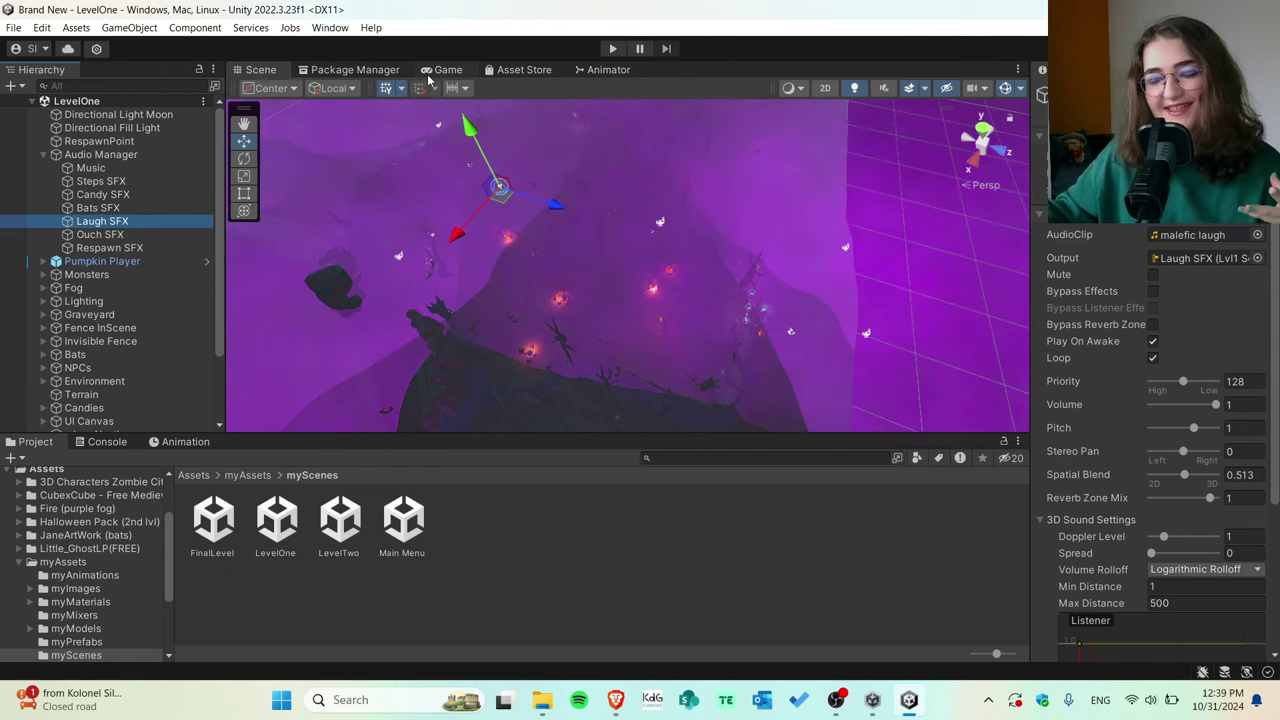
click(180, 232)
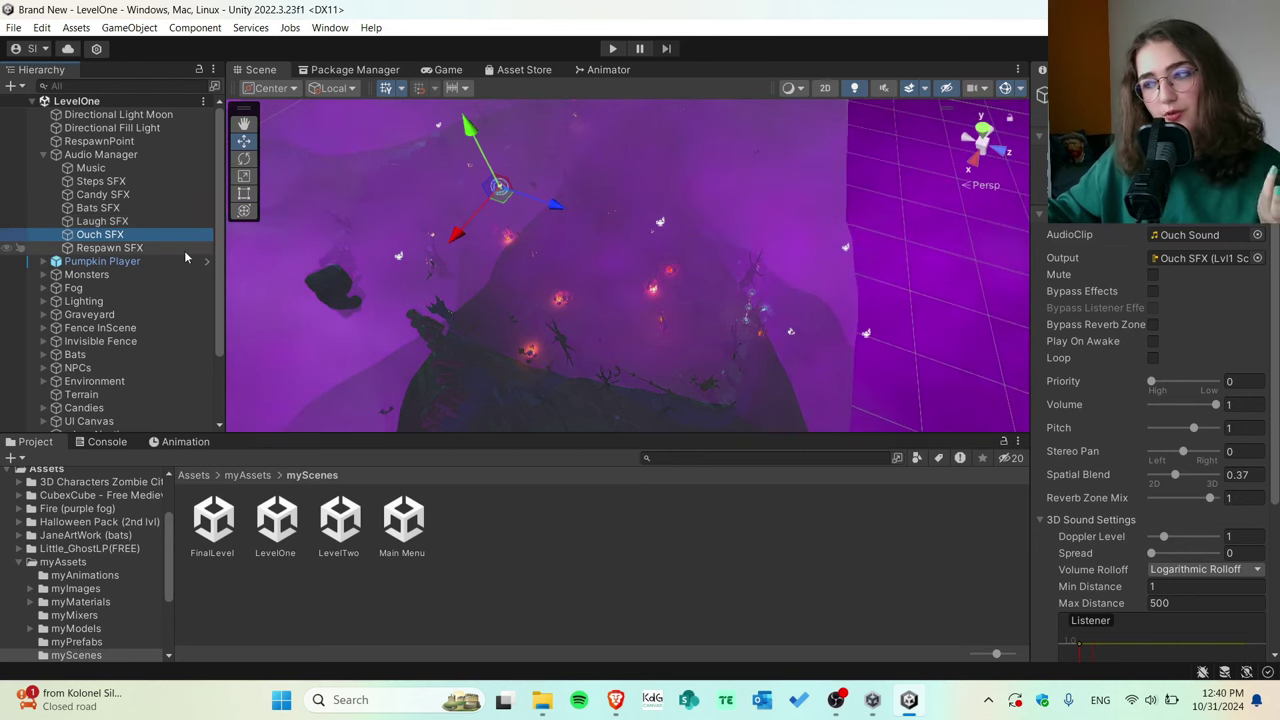
click(184, 249)
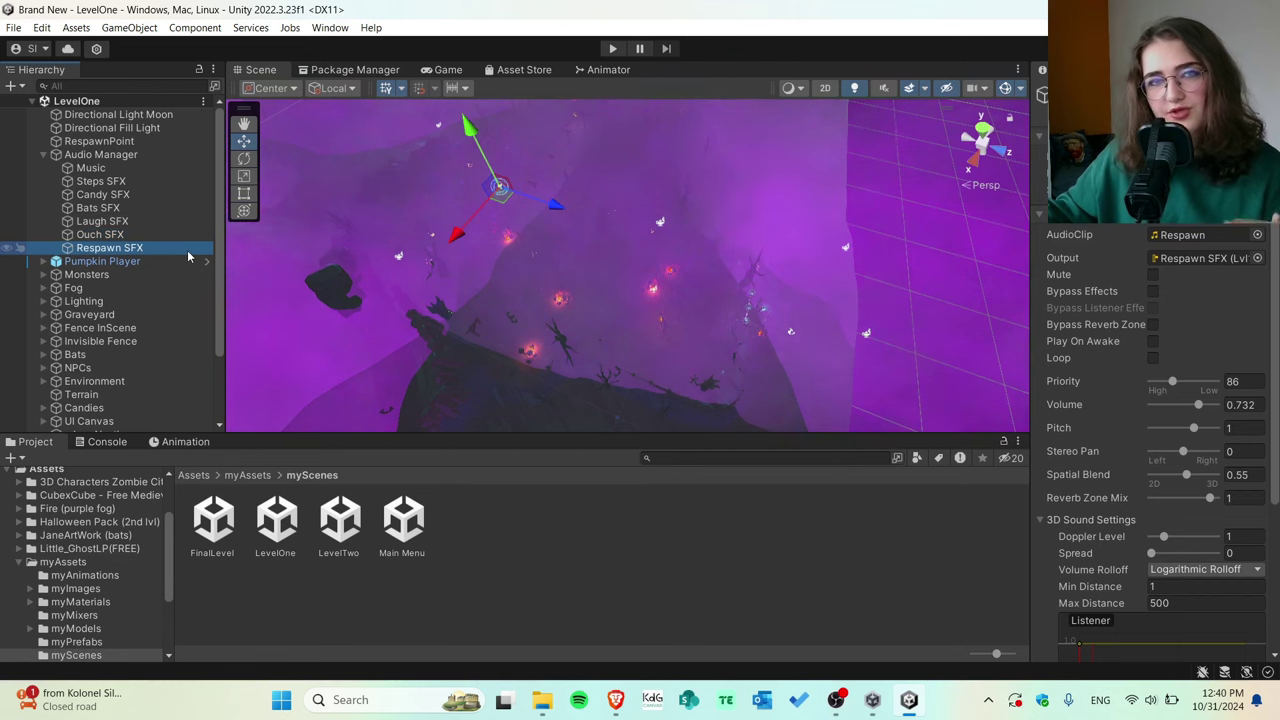
Fold Audio Manager away and inspect Pumpkin Player, briefly unfolding its child objects
click(44, 156)
click(50, 168)
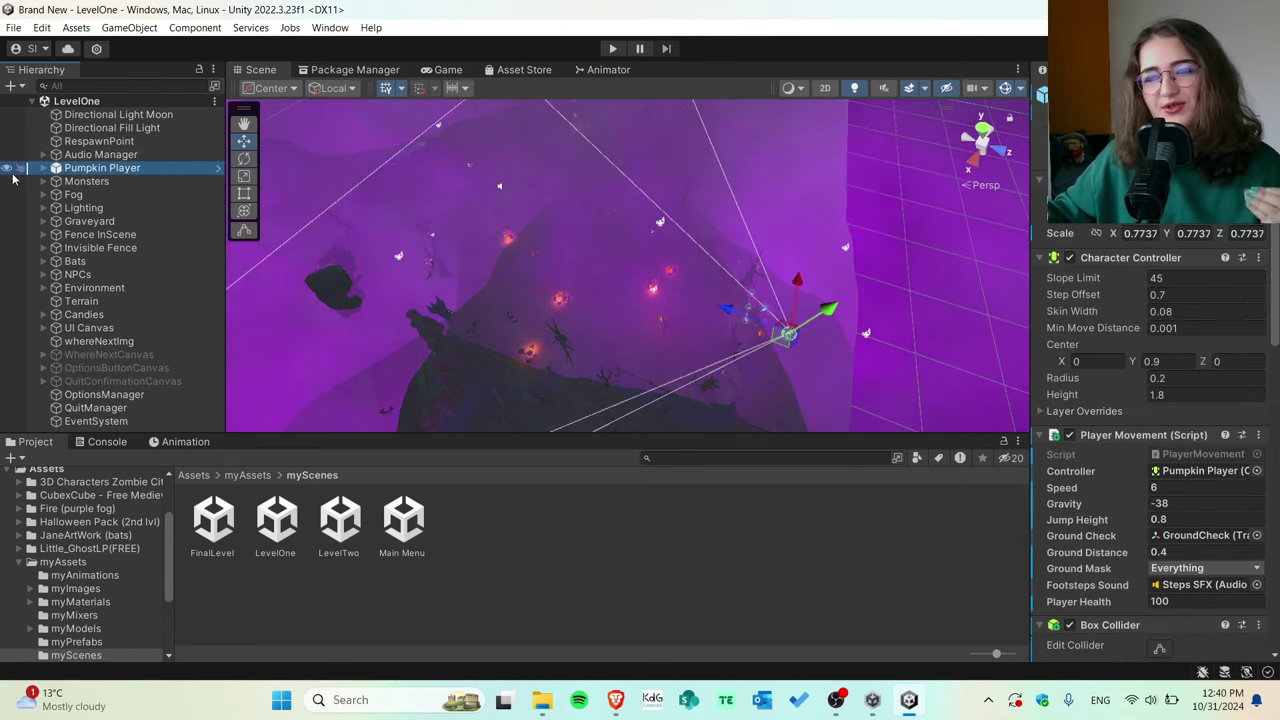
click(45, 168)
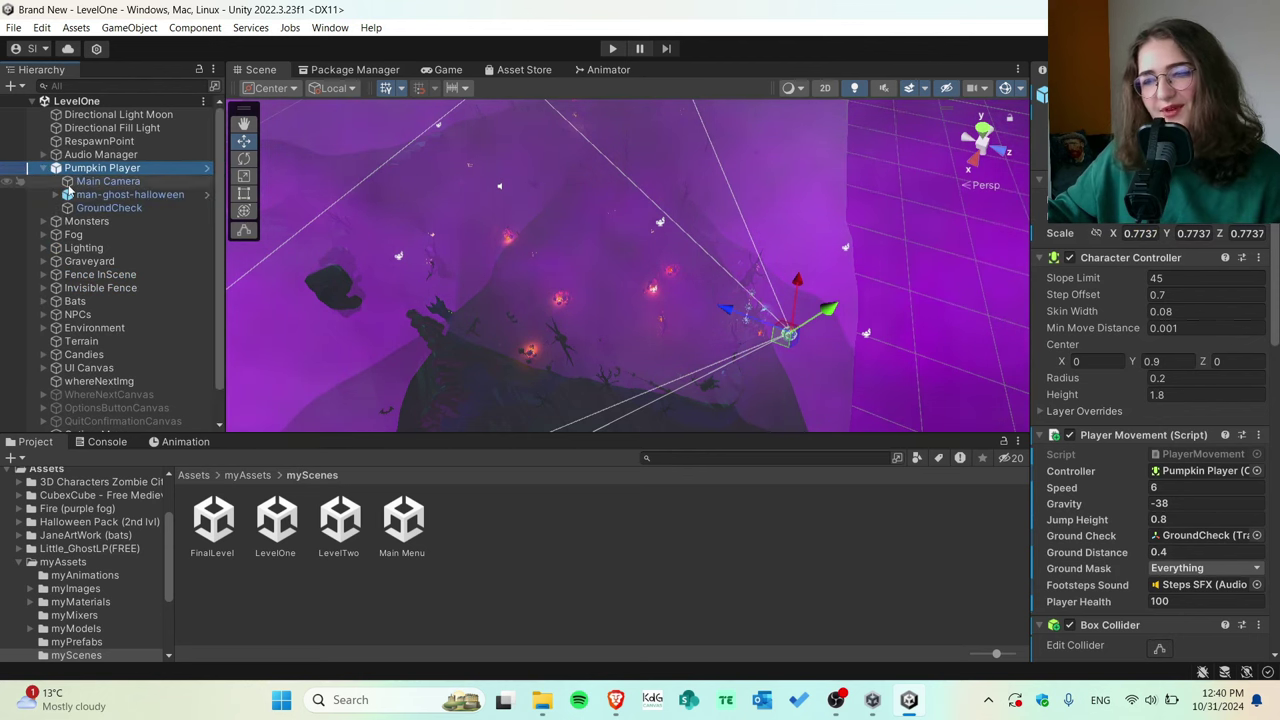
click(46, 168)
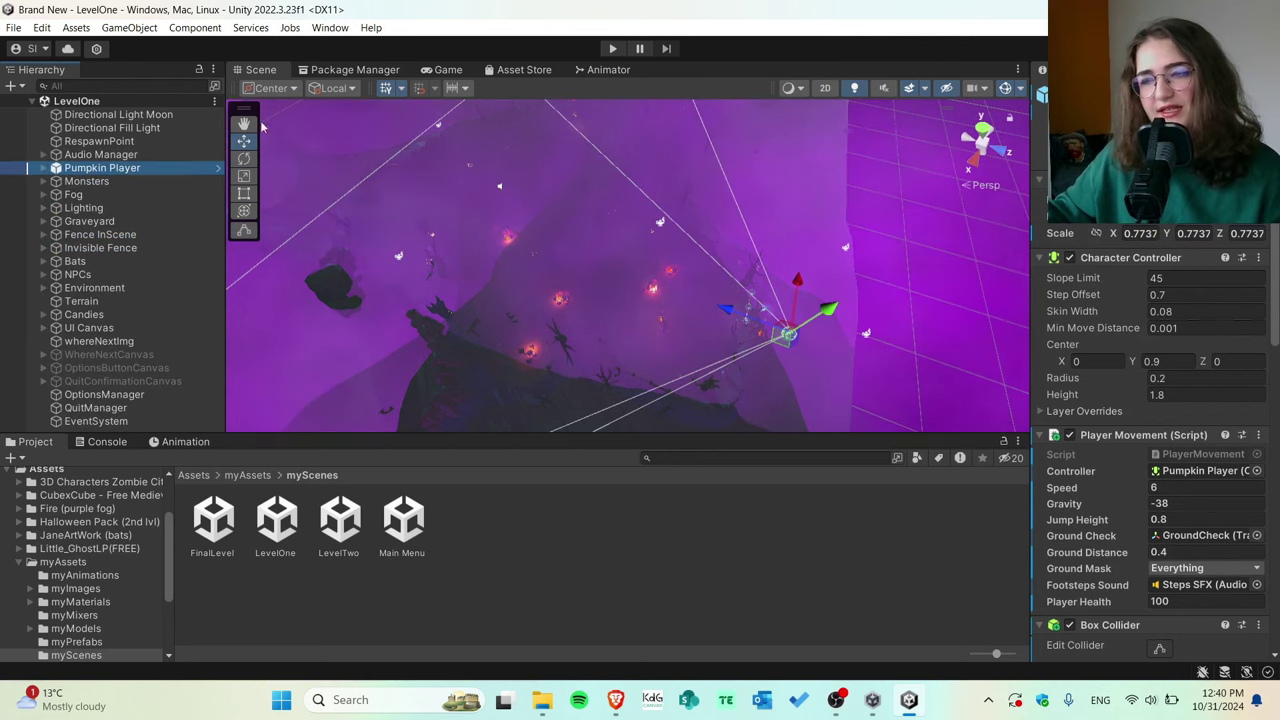
Frame the Monsters group in the scene, unfold it, and inspect a zombie's Monster AI settings
click(128, 183)
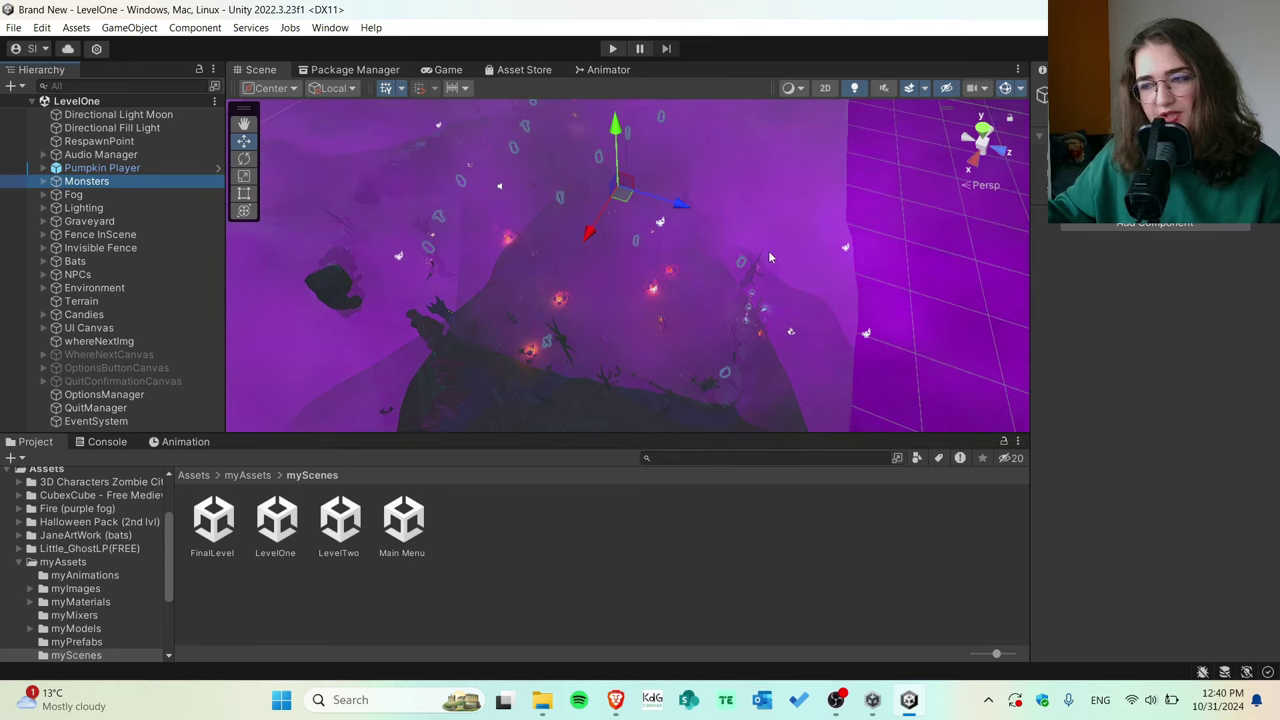
click(102, 168)
double_click(86, 181)
click(44, 181)
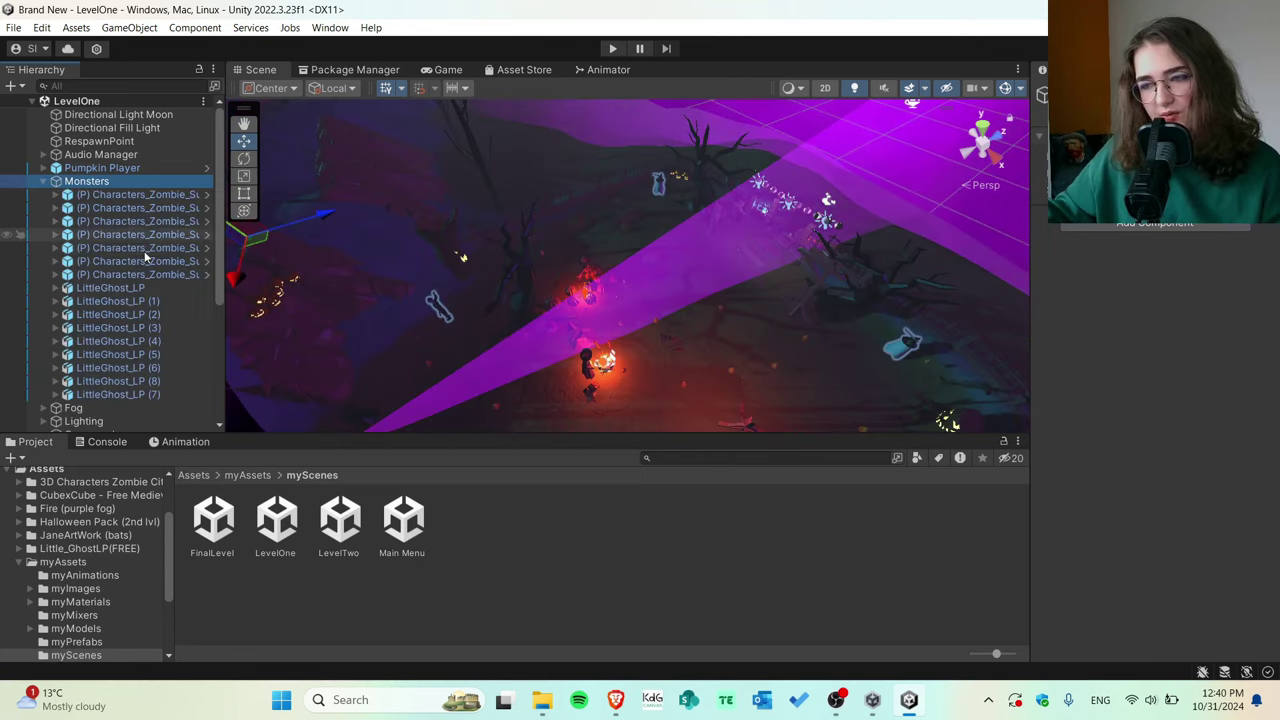
click(140, 248)
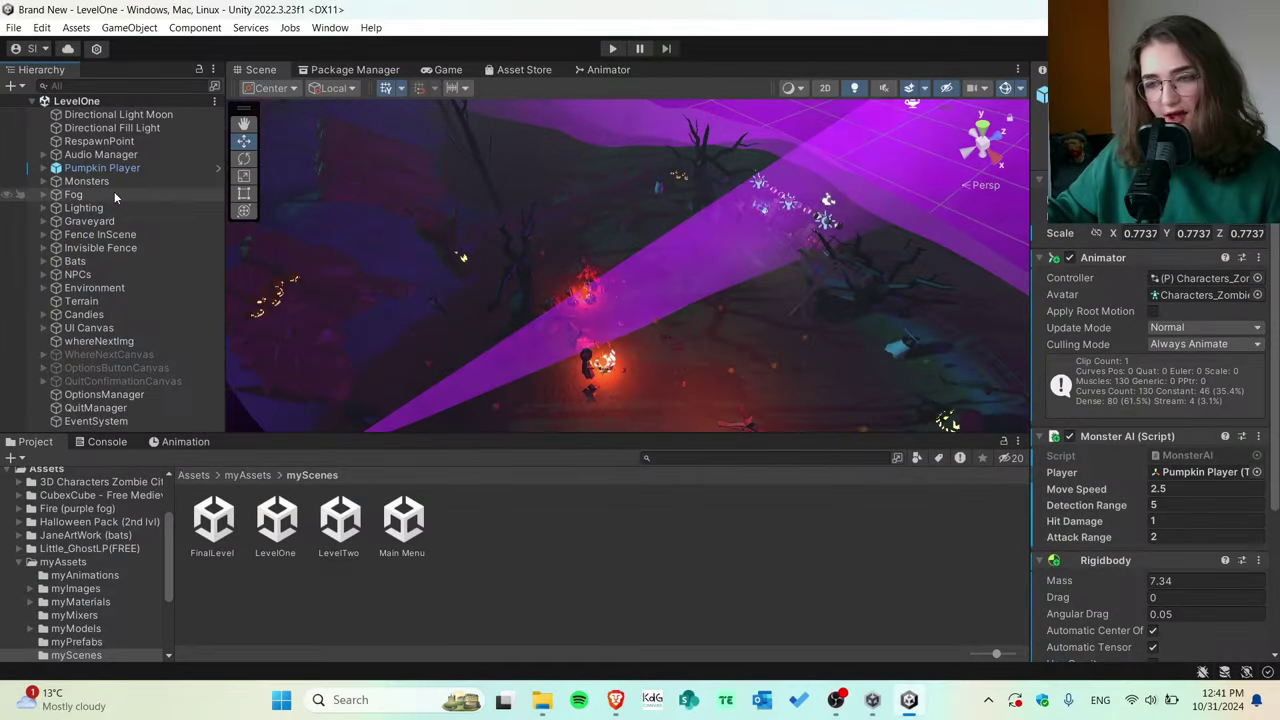
Unfold the Fog group to list its thirteen blueFire effects, then frame, zoom and tilt onto the purple fog
click(114, 193)
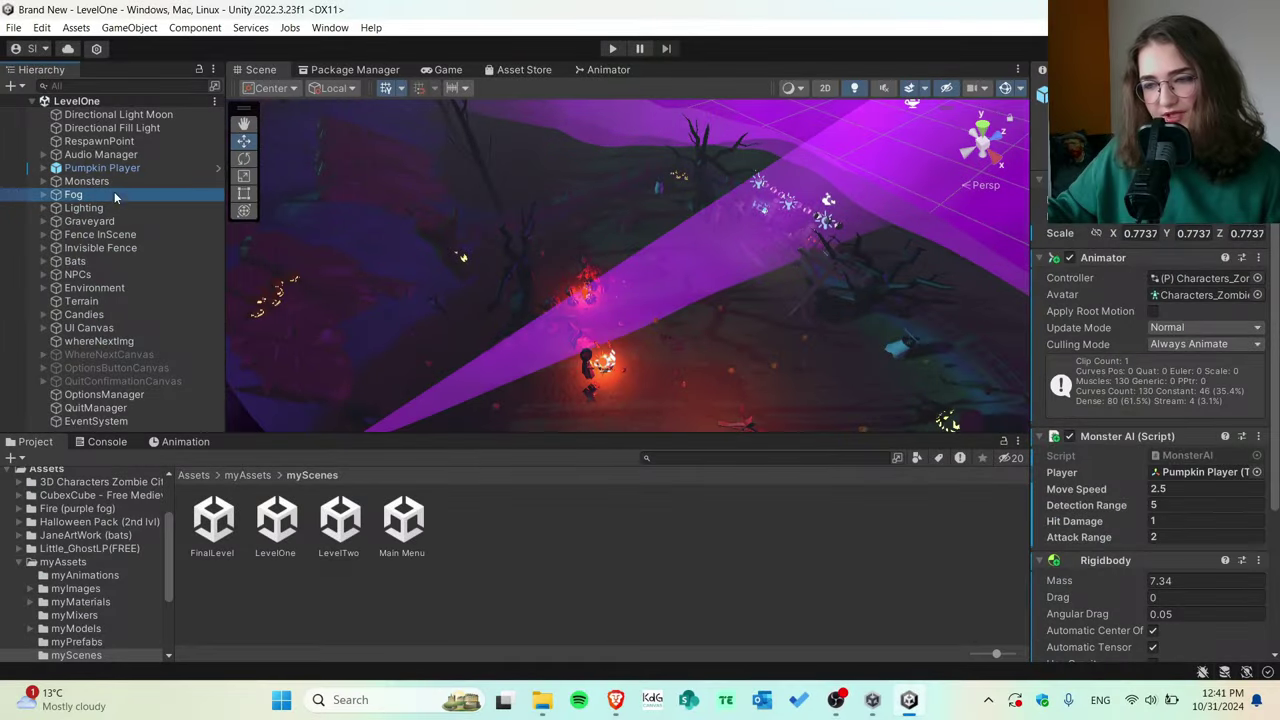
key(Right)
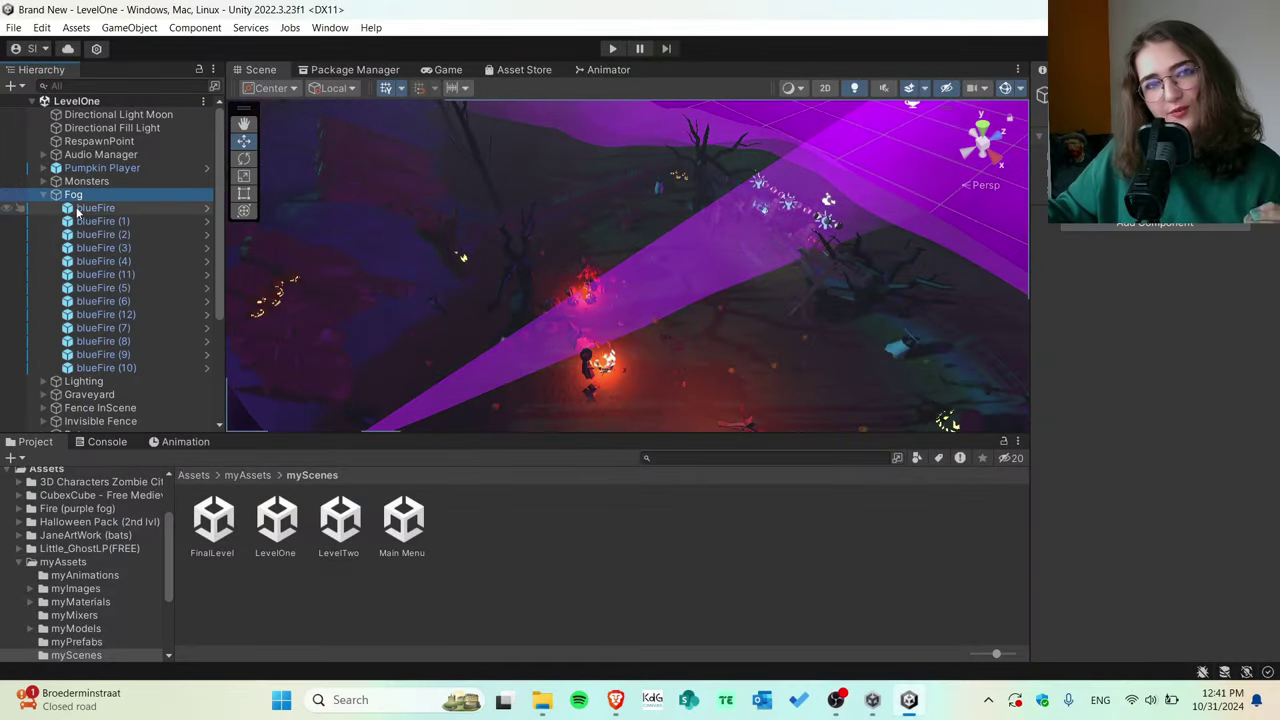
key(f)
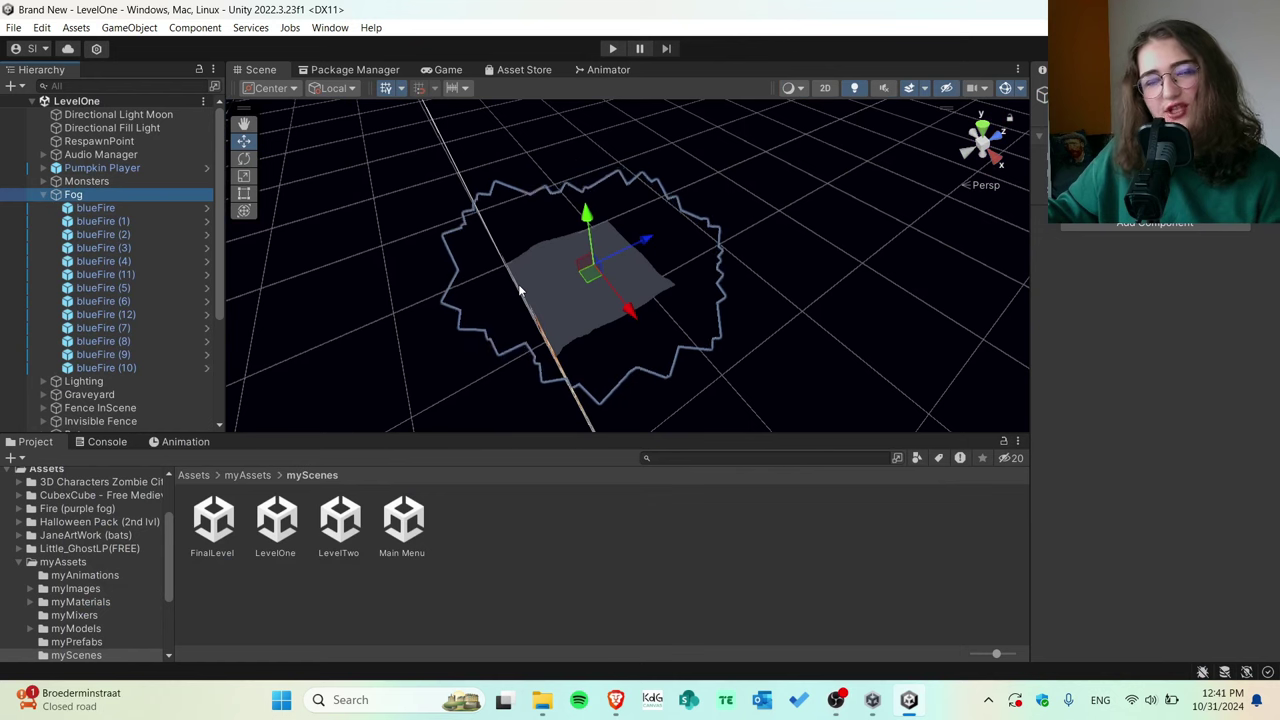
scroll(518, 290, up, 3)
scroll(518, 290, up, 2)
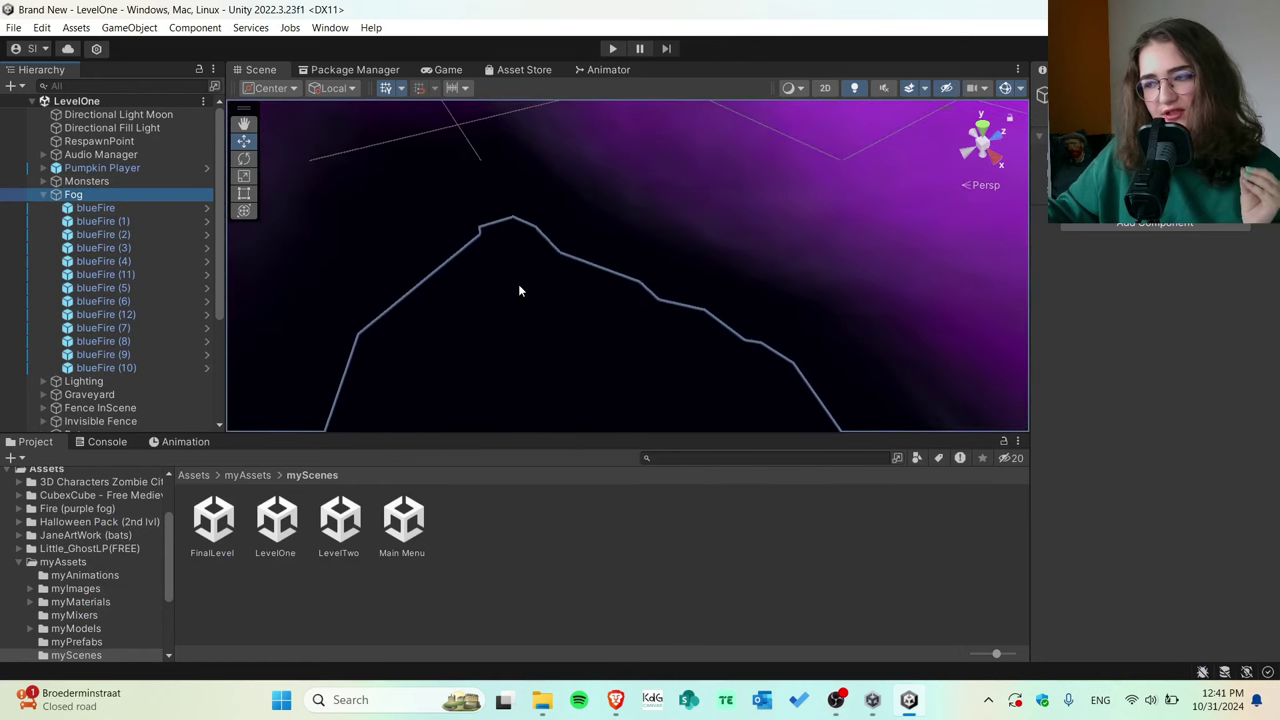
right_drag(694, 266, 747, 234)
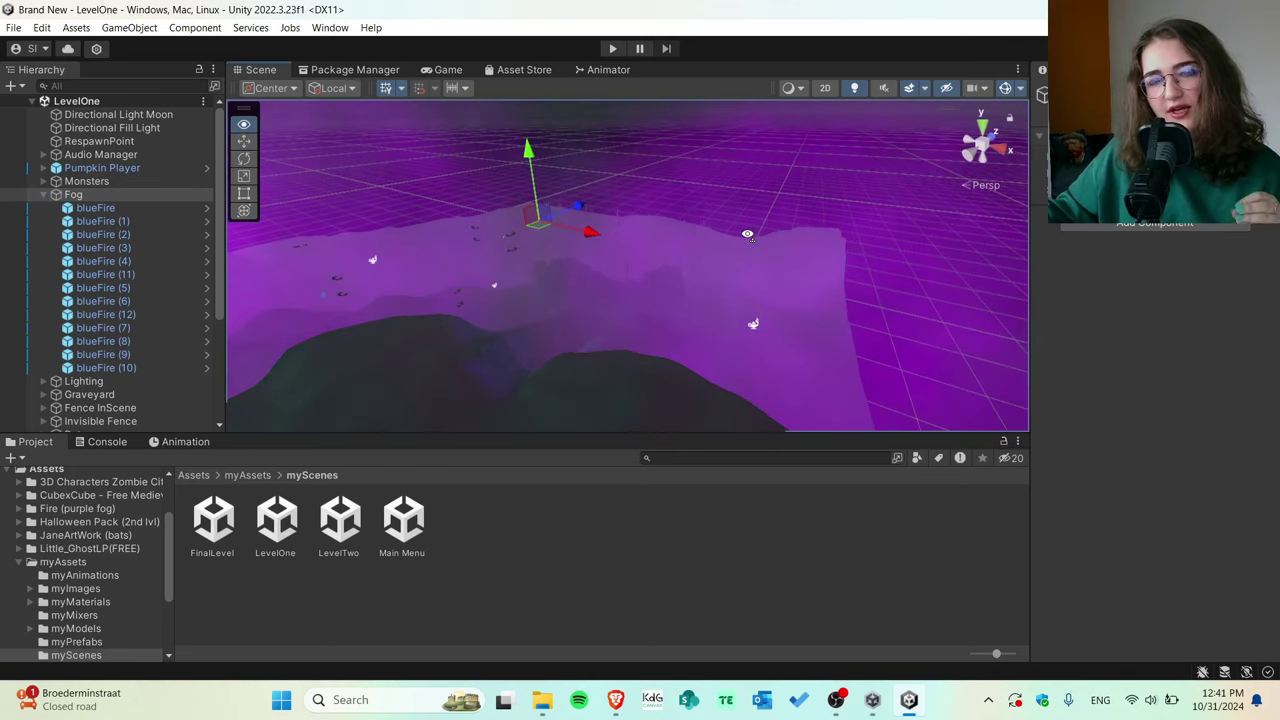